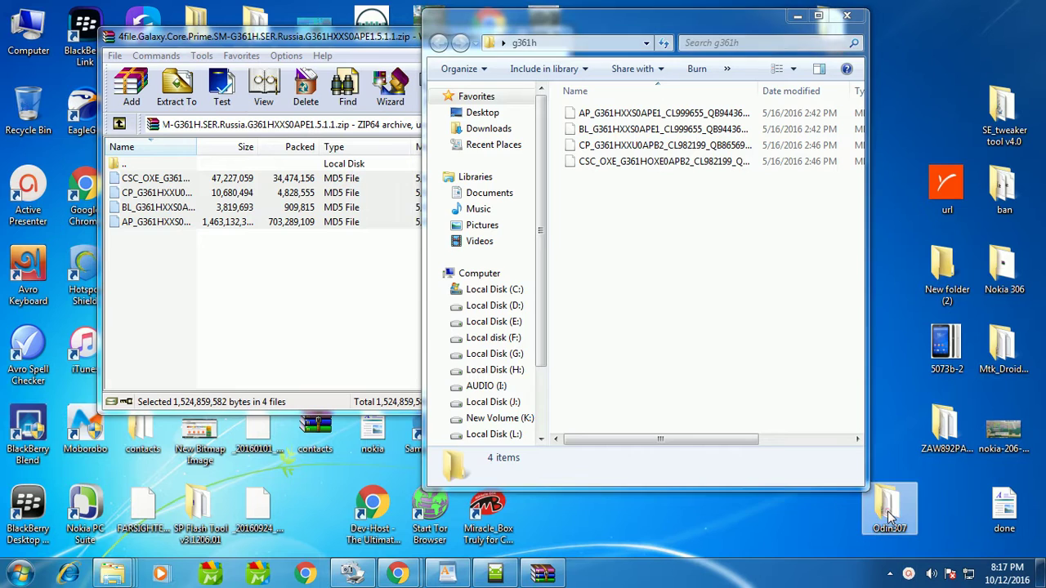
# - Launch Odin3 v3.07 and load the BL_G361HXXS0APE1 file from the desktop's g361h folder as the Bootloader file
pyautogui.doubleClick(640, 153)
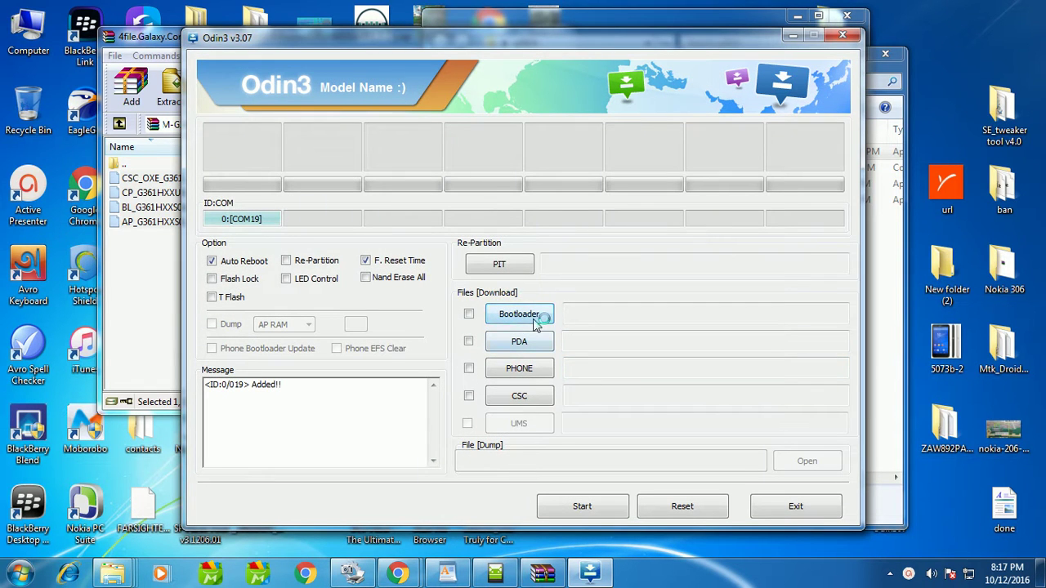
pyautogui.click(536, 322)
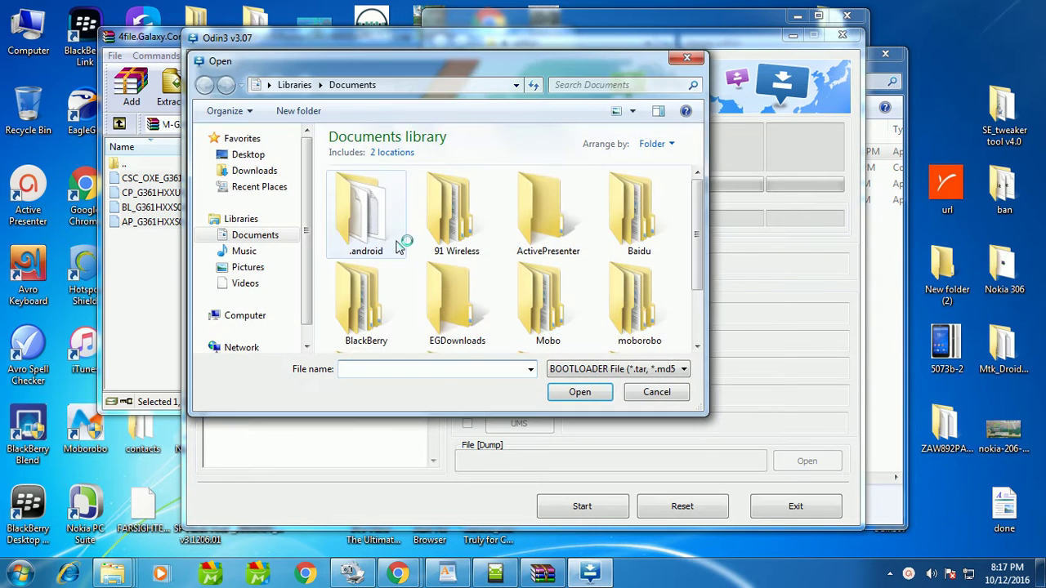
pyautogui.click(250, 155)
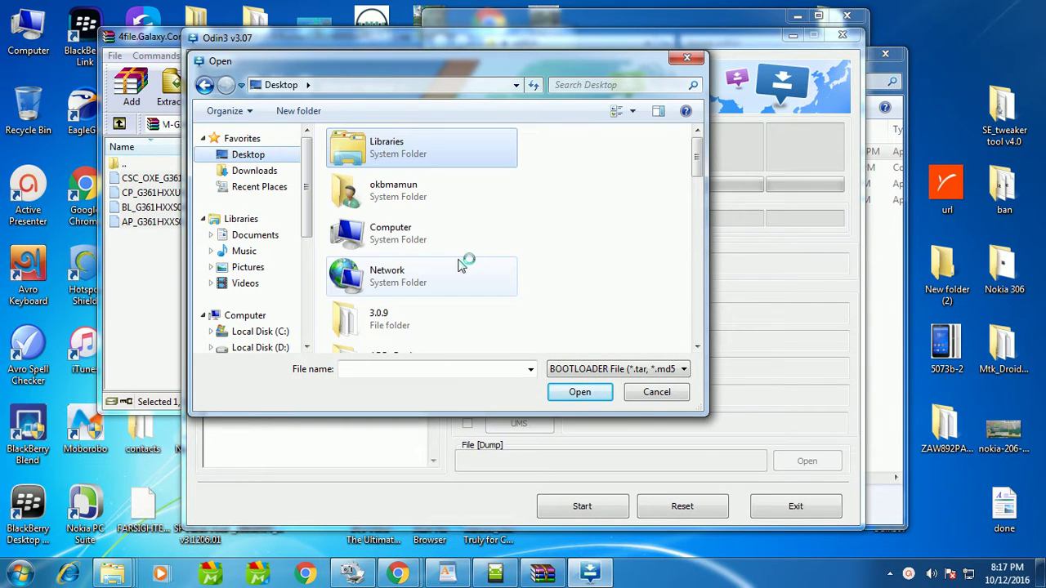
pyautogui.click(418, 248)
pyautogui.scroll(-5, 416, 255)
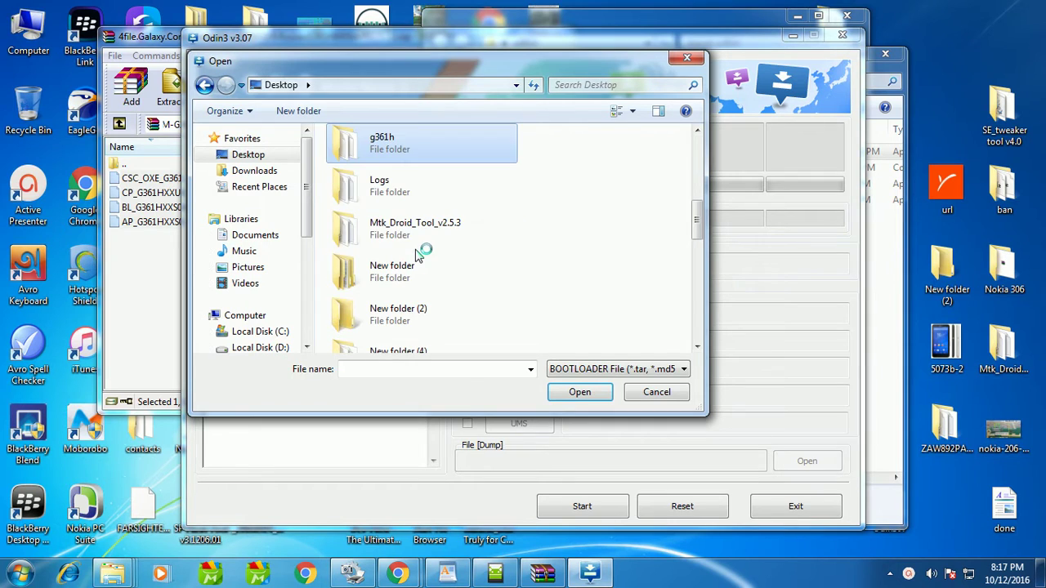
pyautogui.doubleClick(389, 146)
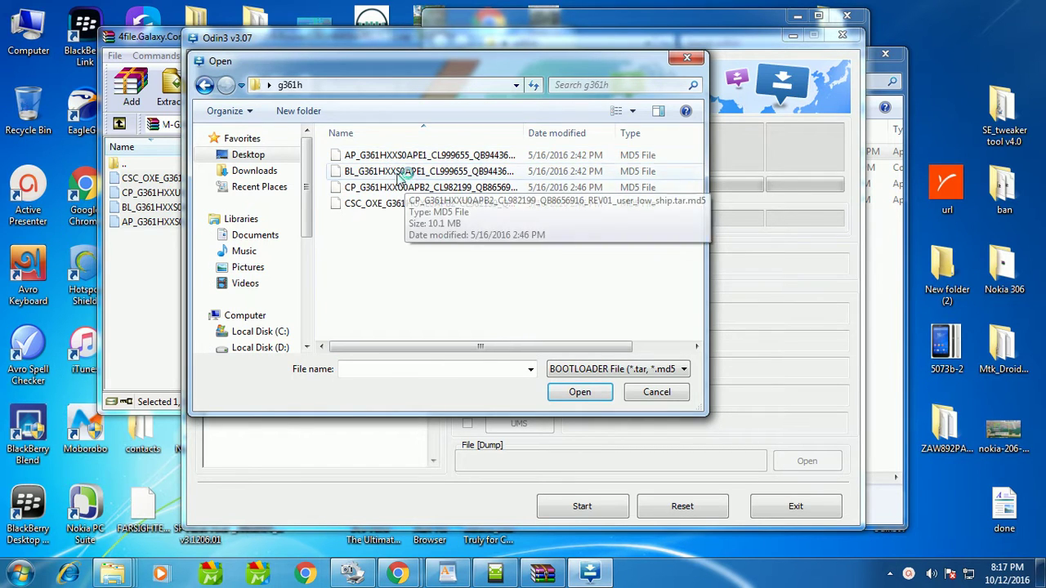
pyautogui.click(384, 155)
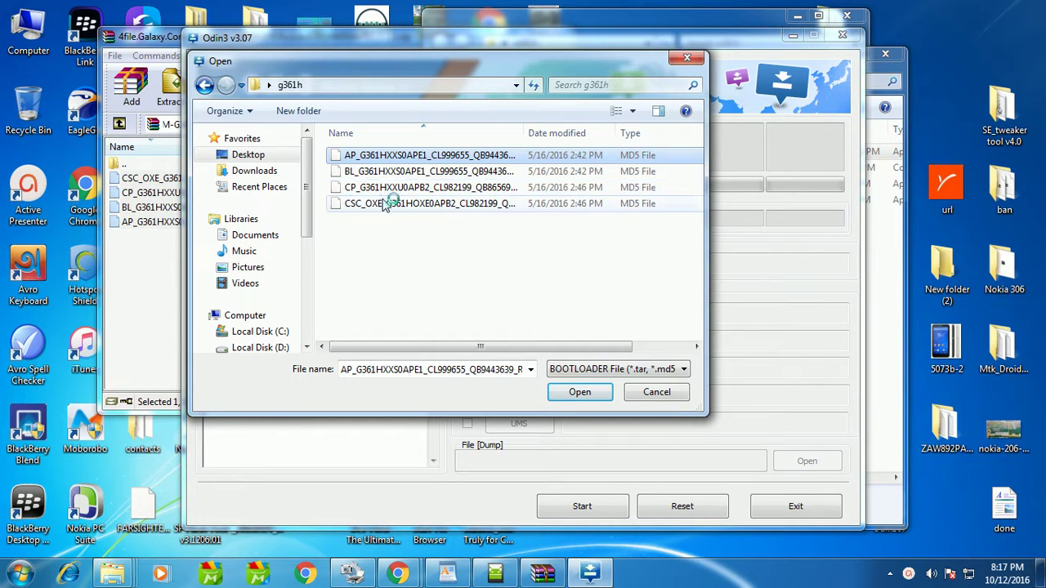
pyautogui.doubleClick(377, 172)
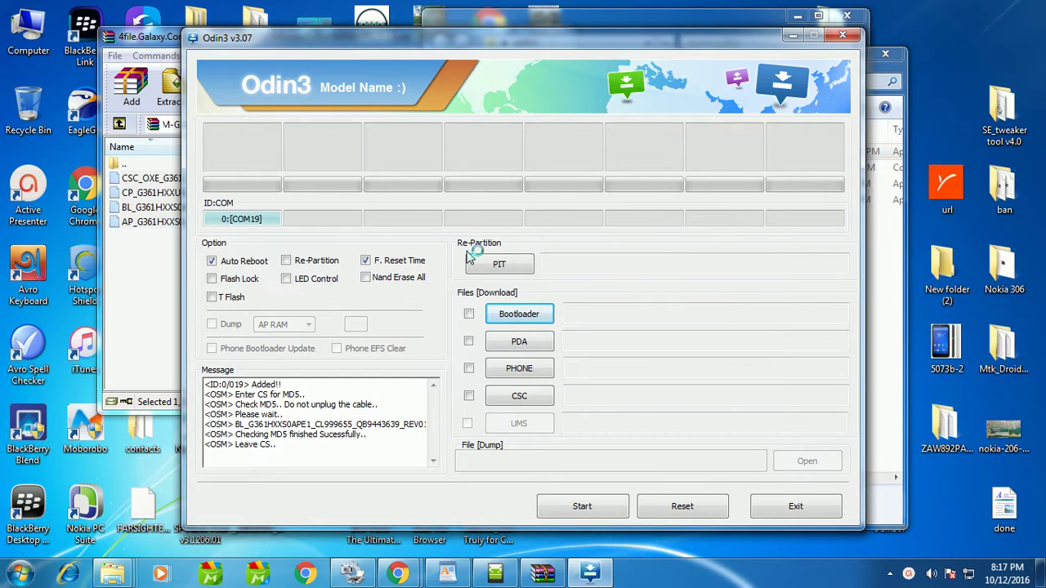
# - Load the AP_G361HXXS0APE1 firmware file from the g361h folder as the PDA file
pyautogui.click(528, 344)
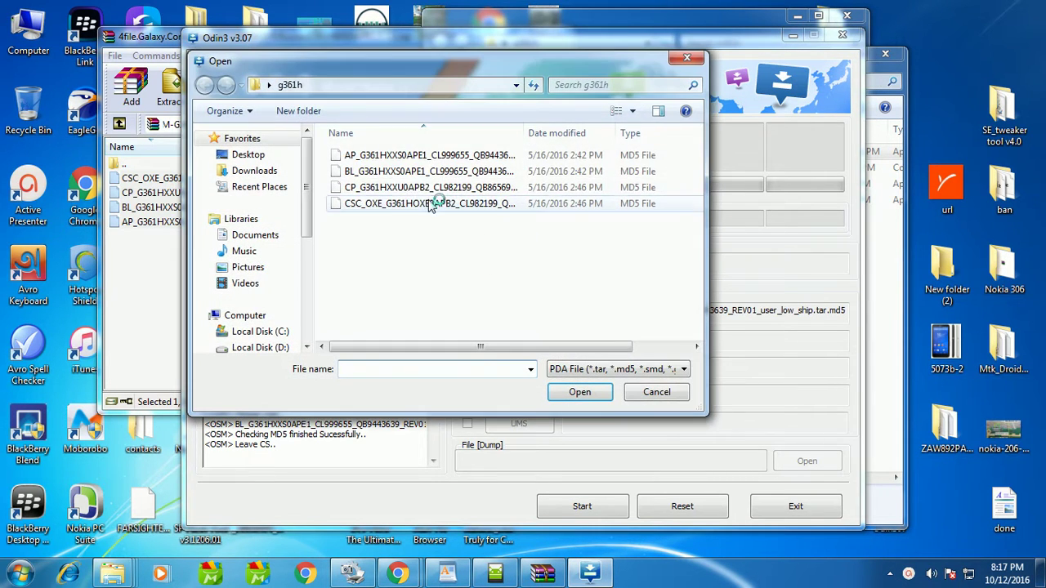
pyautogui.click(366, 155)
pyautogui.doubleClick(366, 155)
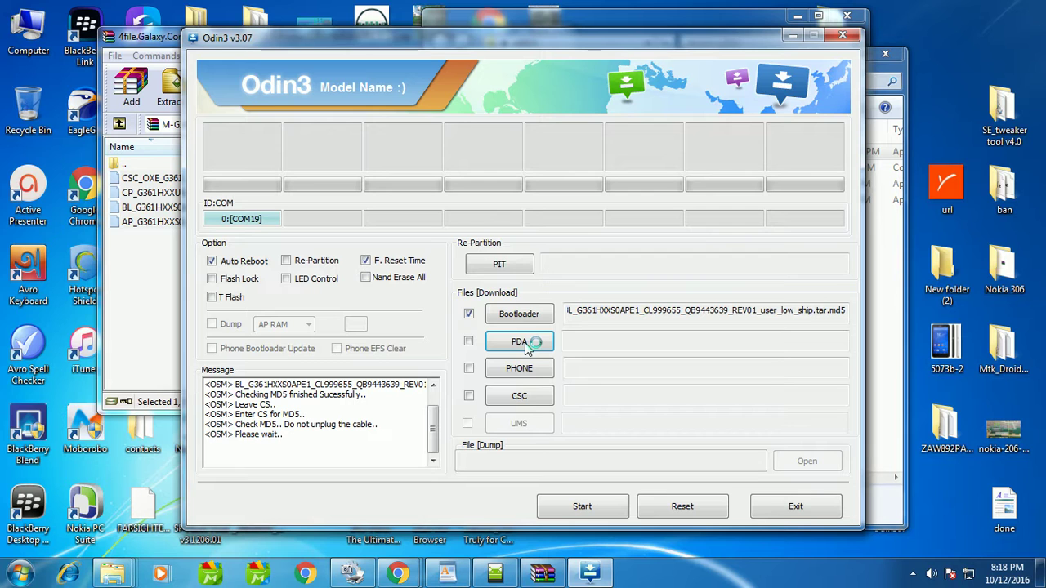
pyautogui.moveTo(558, 48); pyautogui.dragTo(562, 52)
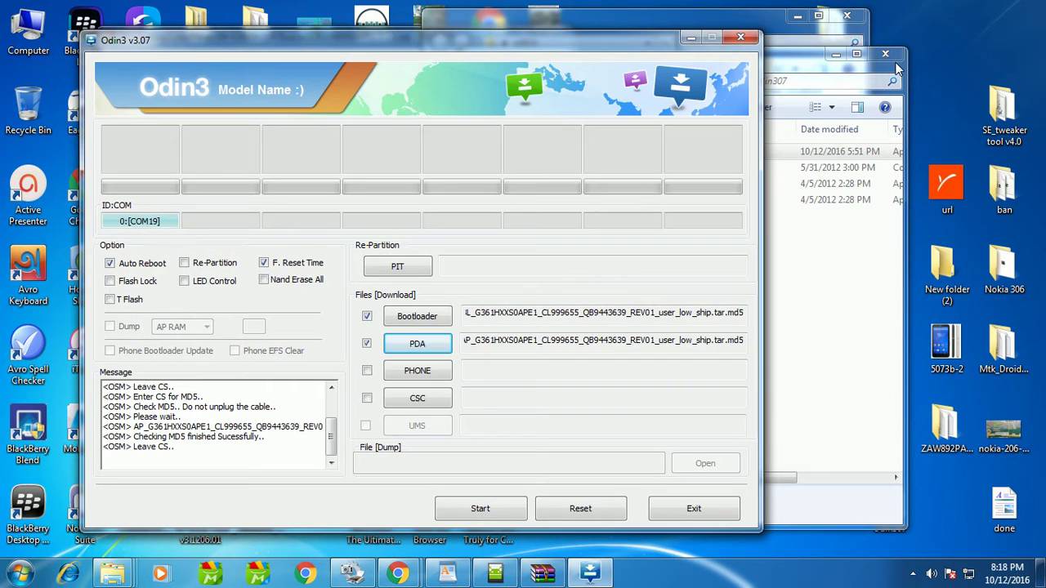
# - Load the CP_G361HXXU0APB2 modem file from the g361h folder as the PHONE file
pyautogui.click(417, 370)
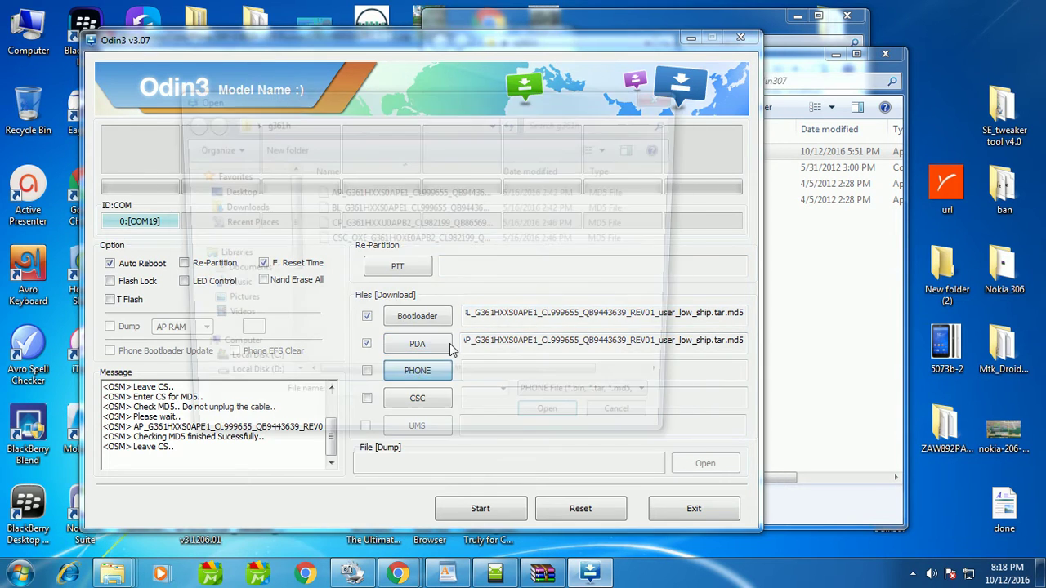
pyautogui.click(343, 224)
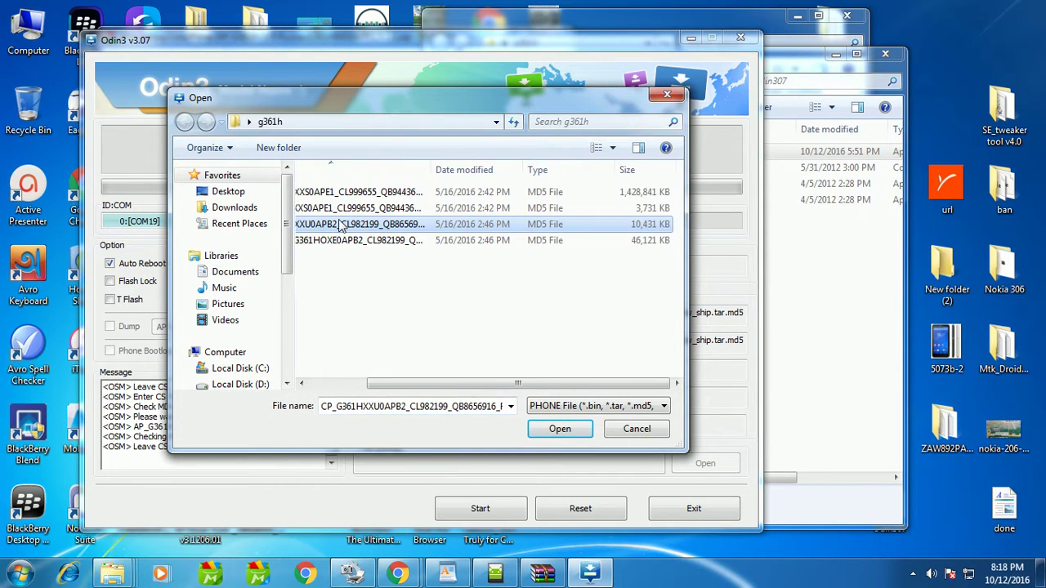
pyautogui.doubleClick(343, 228)
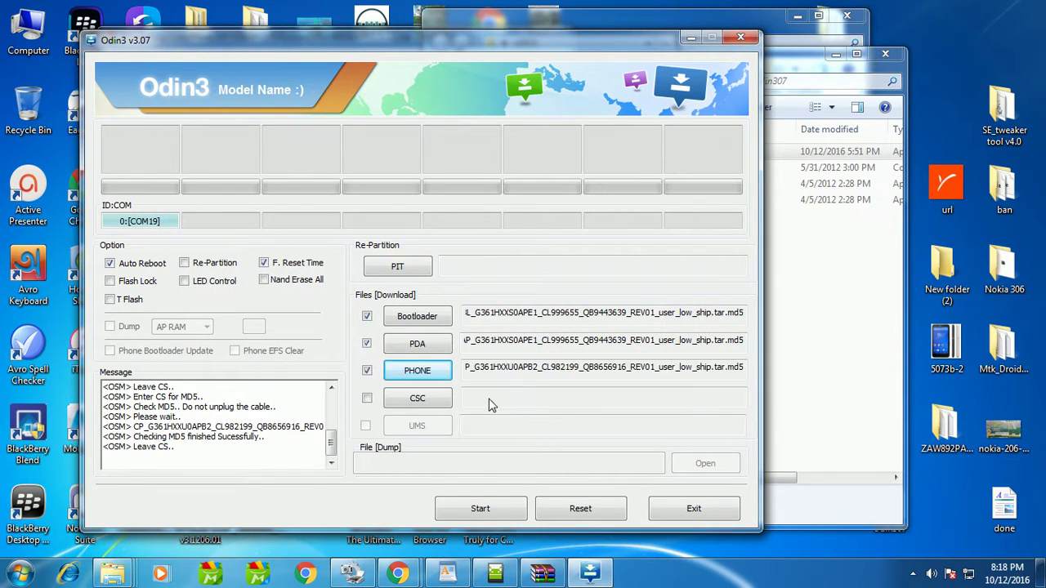
# - Load the CSC_OXE_G361HOXE0APB2 file as the CSC file and start flashing the connected phone
pyautogui.click(449, 404)
pyautogui.click(357, 242)
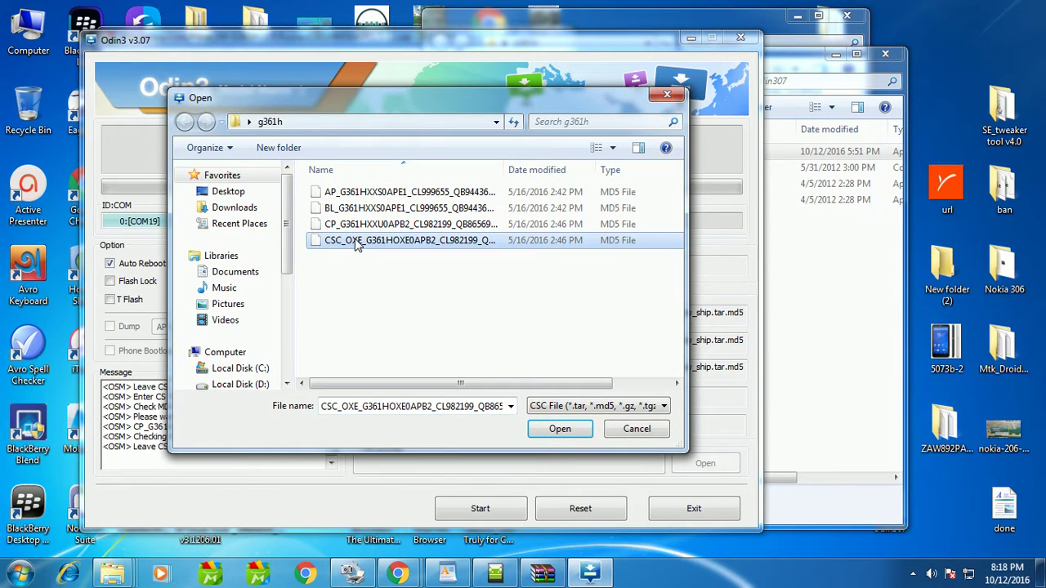
pyautogui.doubleClick(357, 242)
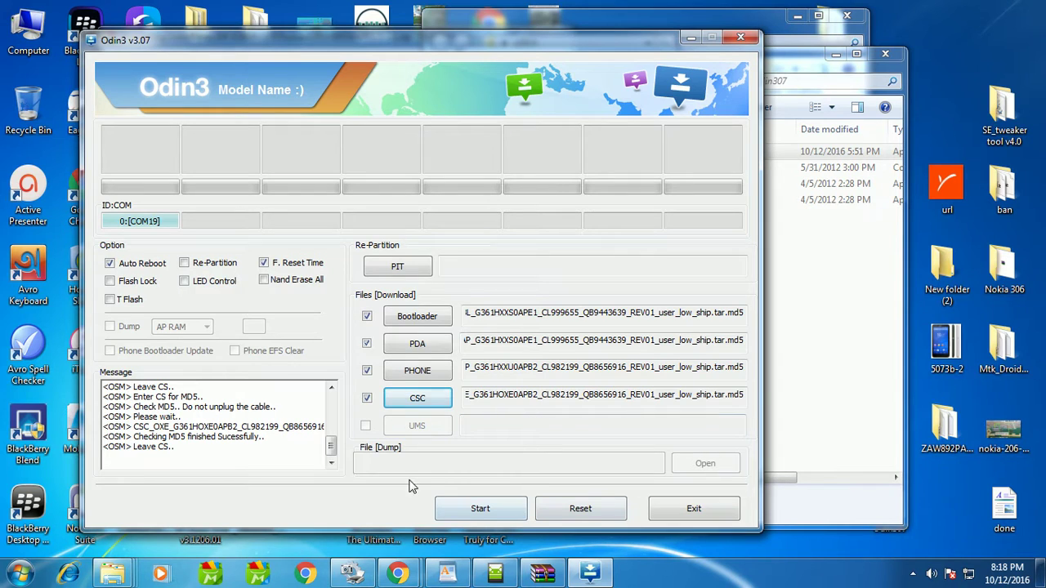
pyautogui.click(497, 515)
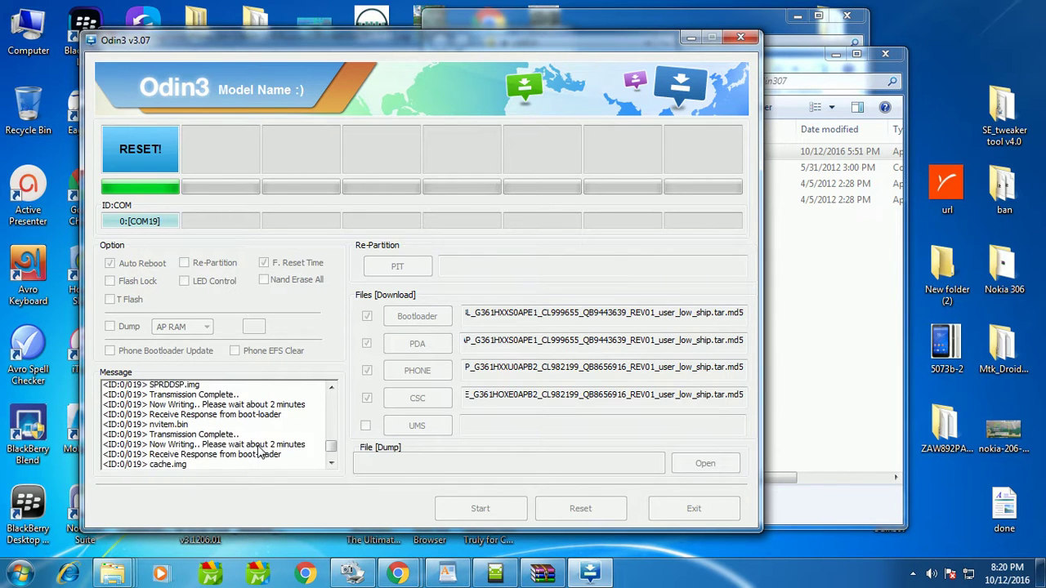
# - Review the flashing log and answer the Windows color scheme prompt by keeping the current scheme and not showing the message again
pyautogui.moveTo(248, 470); pyautogui.dragTo(161, 419)
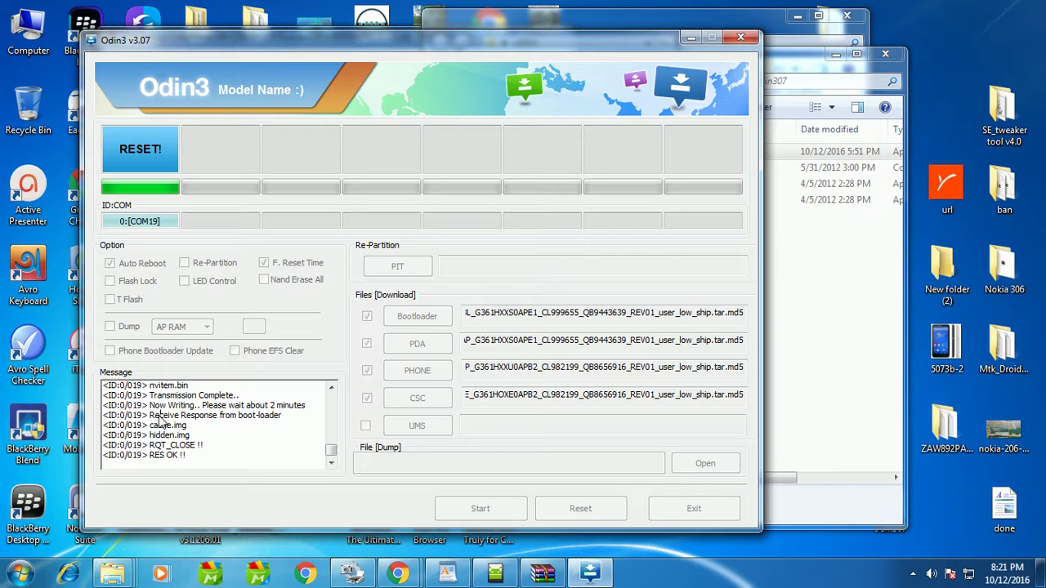
pyautogui.scroll(10, 161, 420)
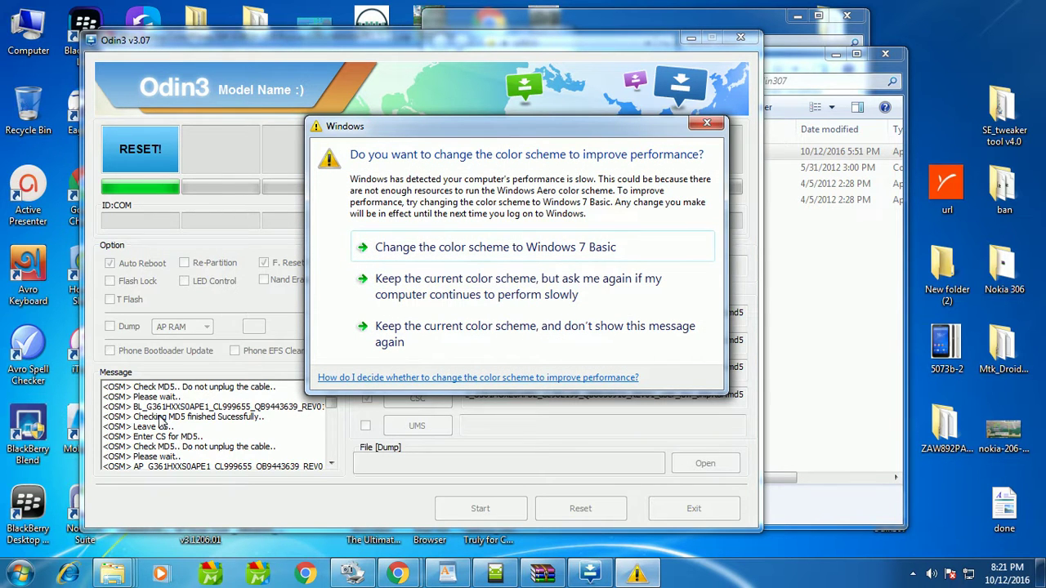
pyautogui.click(433, 288)
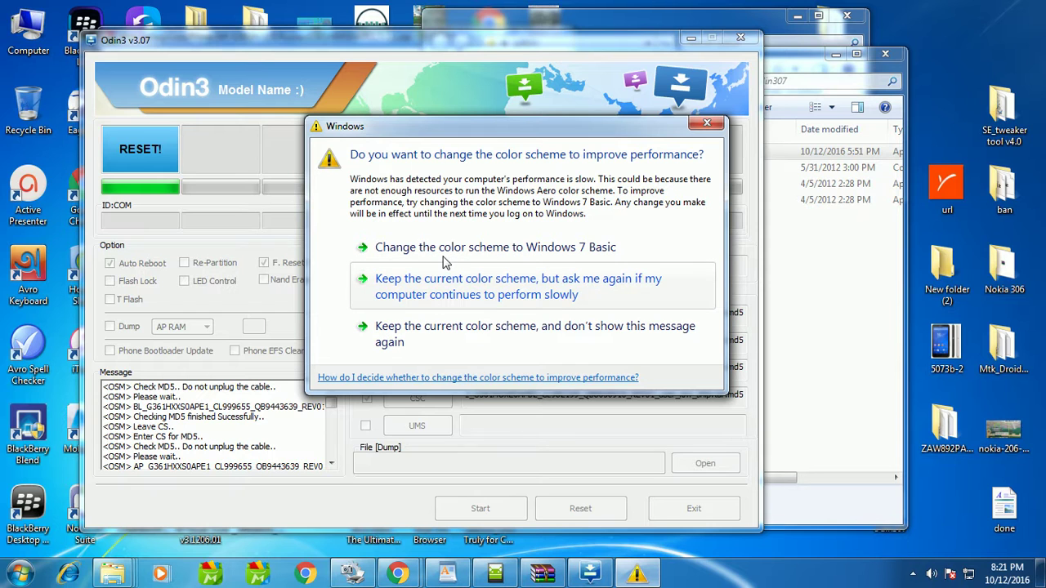
pyautogui.click(460, 340)
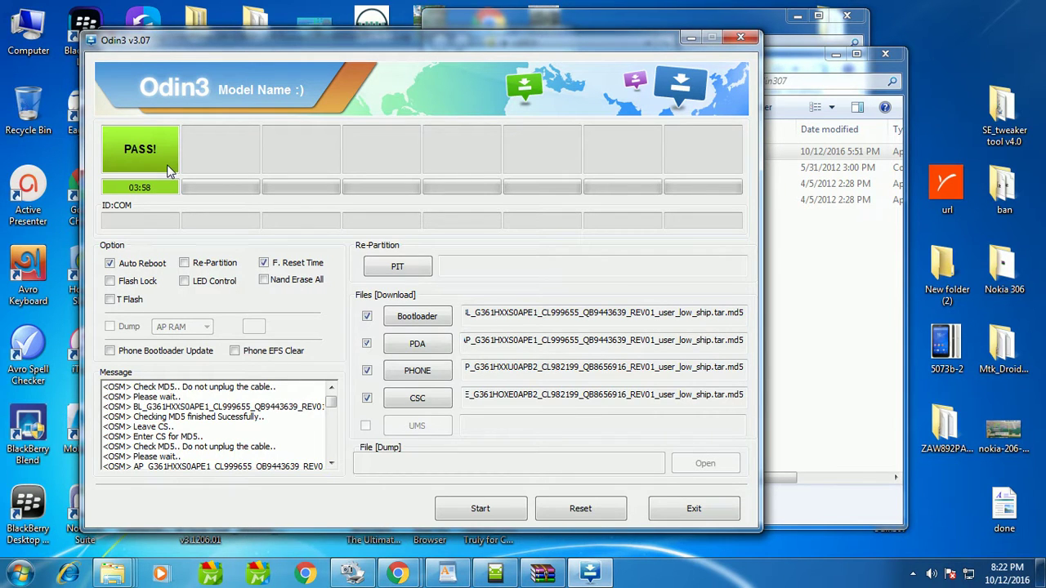
# - Examine the last entries of the message log for the outcome of the flash
pyautogui.scroll(-10, 285, 450)
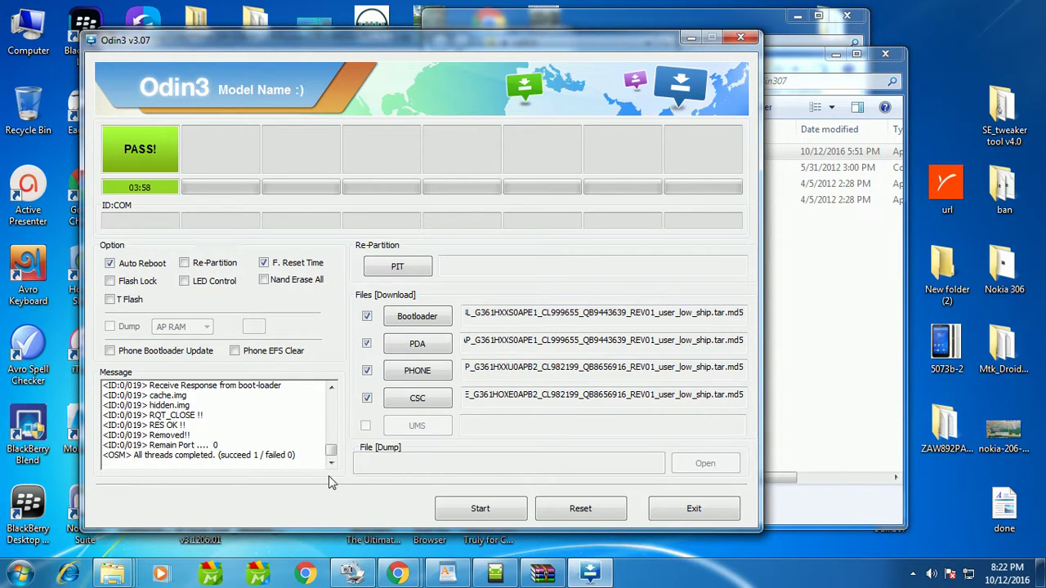
pyautogui.moveTo(325, 464); pyautogui.dragTo(114, 414)
pyautogui.click(114, 414)
pyautogui.scroll(3, 174, 442)
pyautogui.scroll(-3, 174, 442)
pyautogui.moveTo(172, 435); pyautogui.dragTo(325, 461)
pyautogui.click(325, 461)
pyautogui.moveTo(302, 455); pyautogui.dragTo(278, 437)
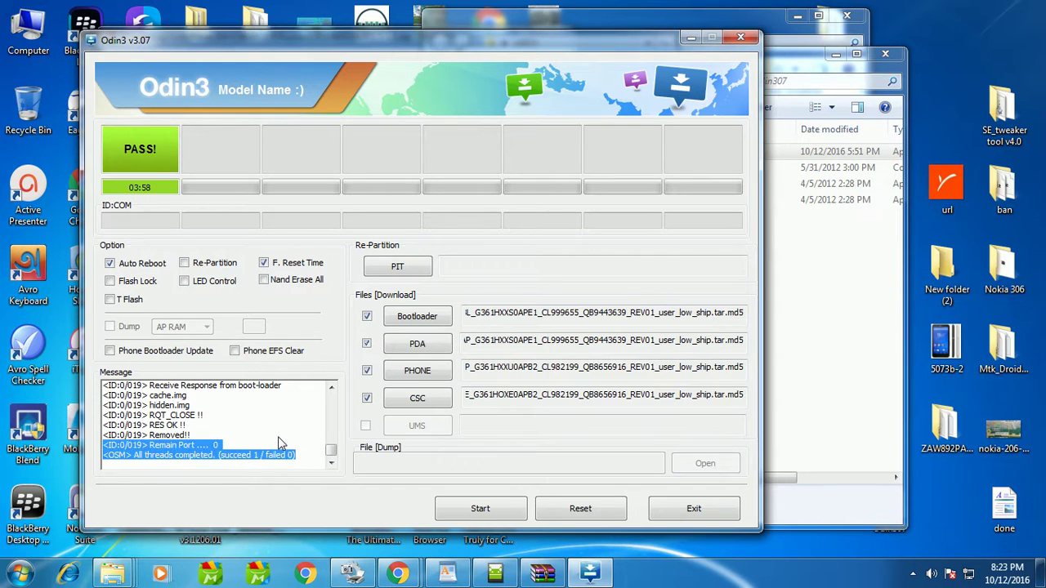
pyautogui.click(278, 440)
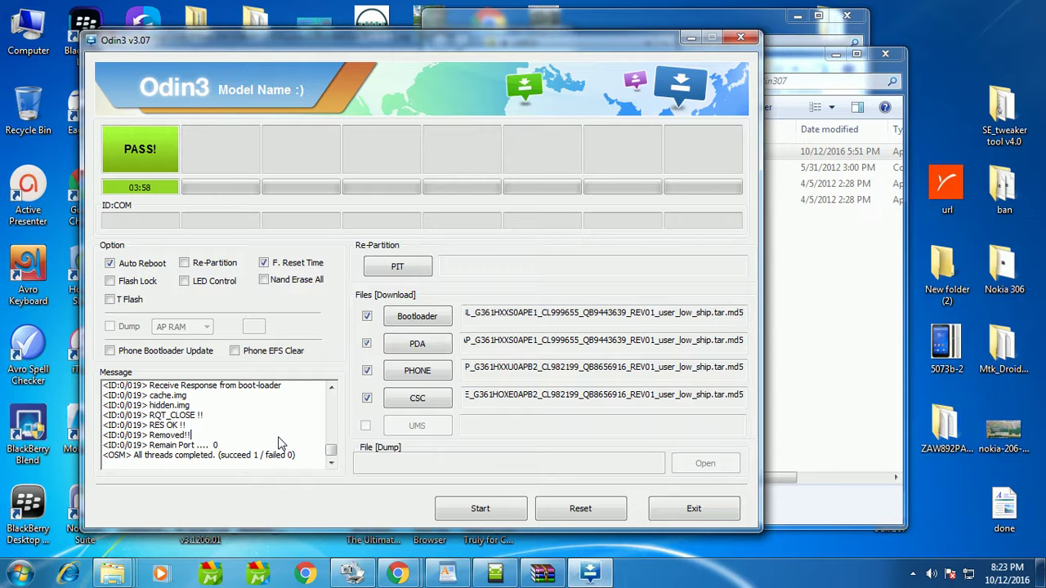
pyautogui.click(912, 574)
pyautogui.click(910, 494)
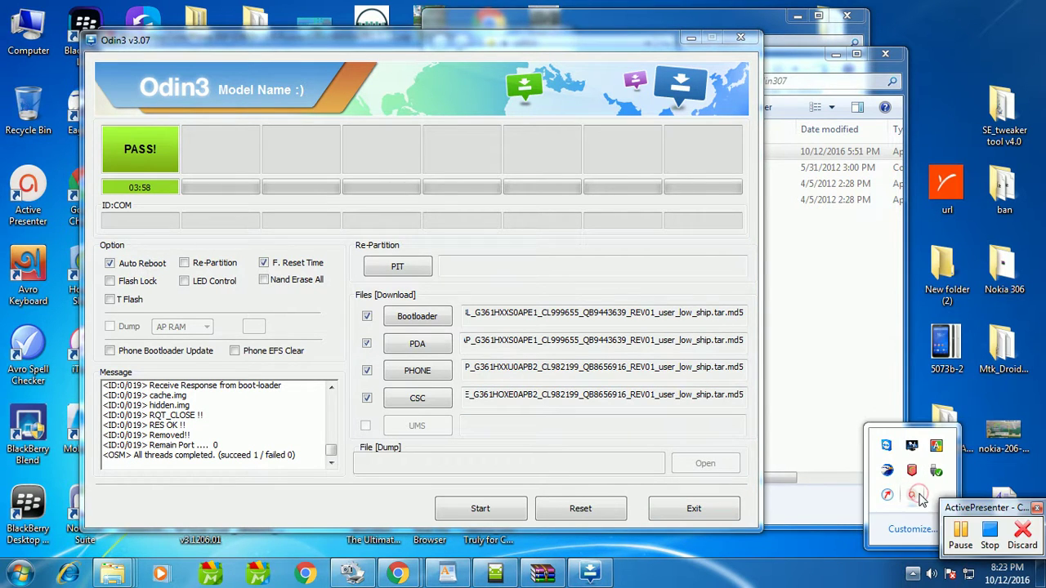